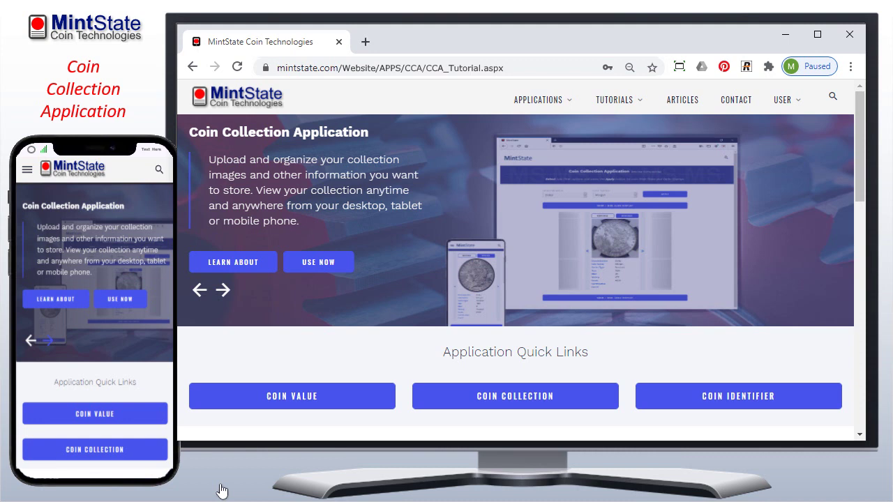
- Open the Coin Collection table of Morgan dollars
mouse_move(534, 101)
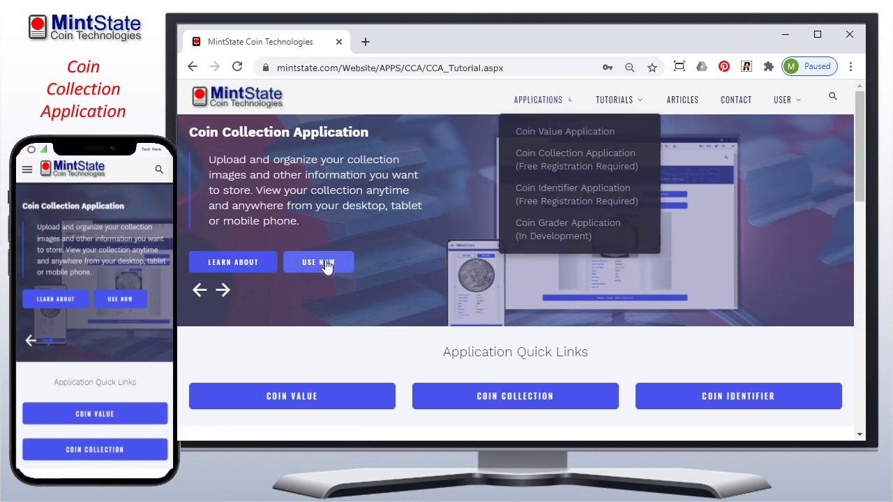
click(492, 398)
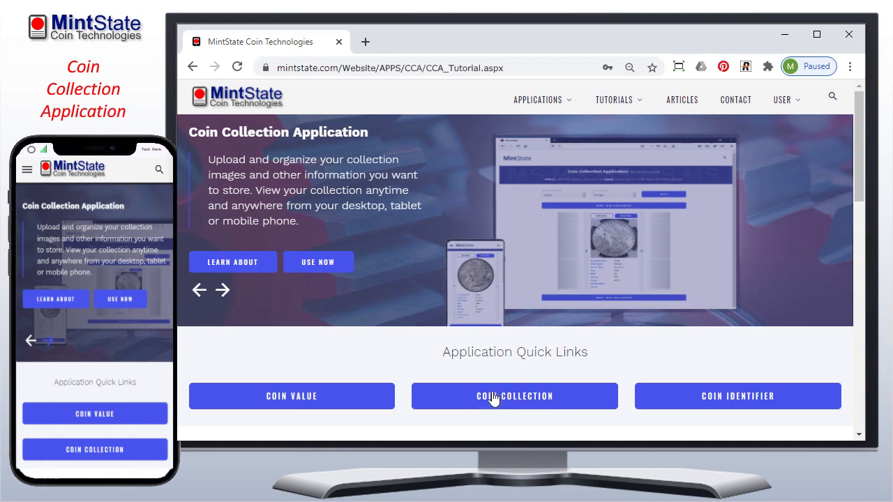
click(494, 404)
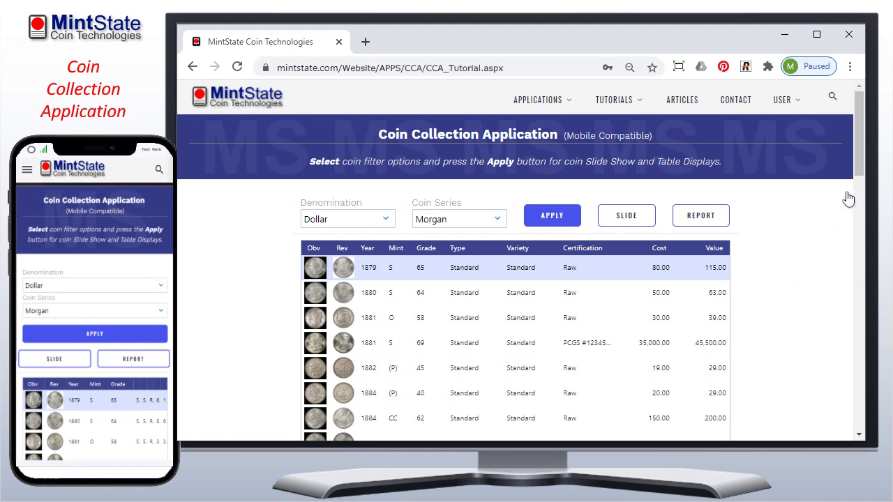
- Set the page size to 5 coins, then page forward and back to the first page
drag(861, 149, 862, 198)
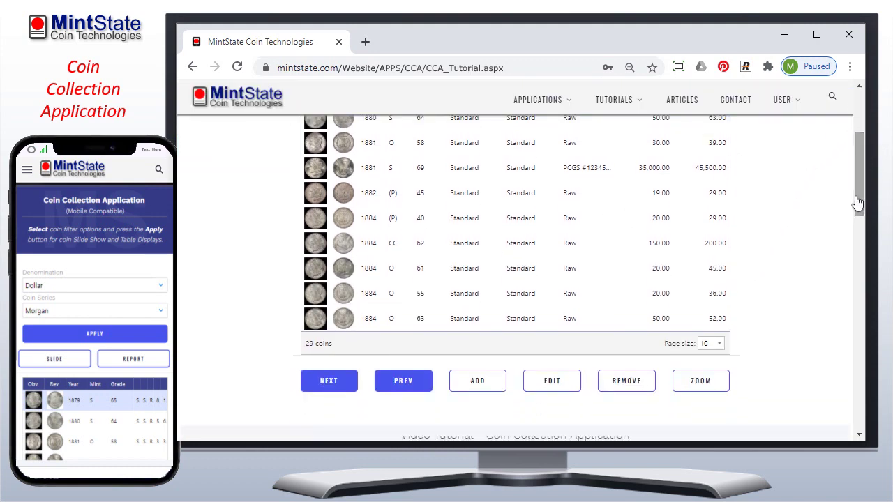
click(721, 348)
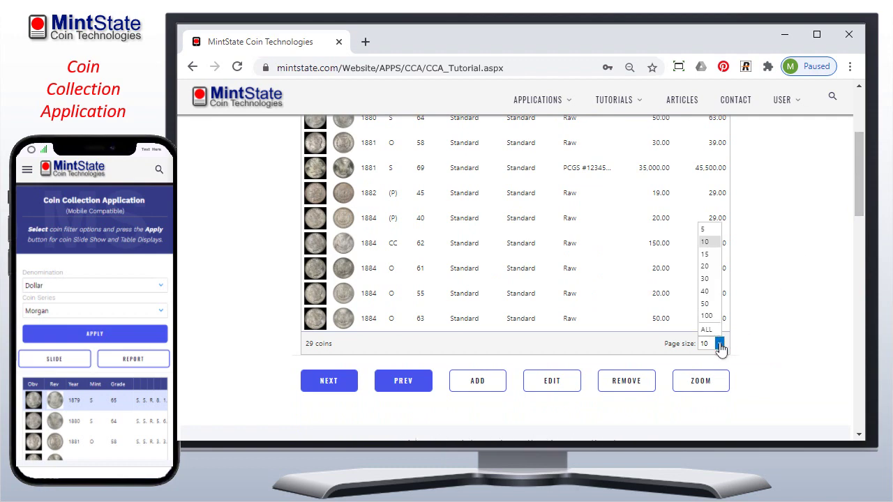
click(708, 231)
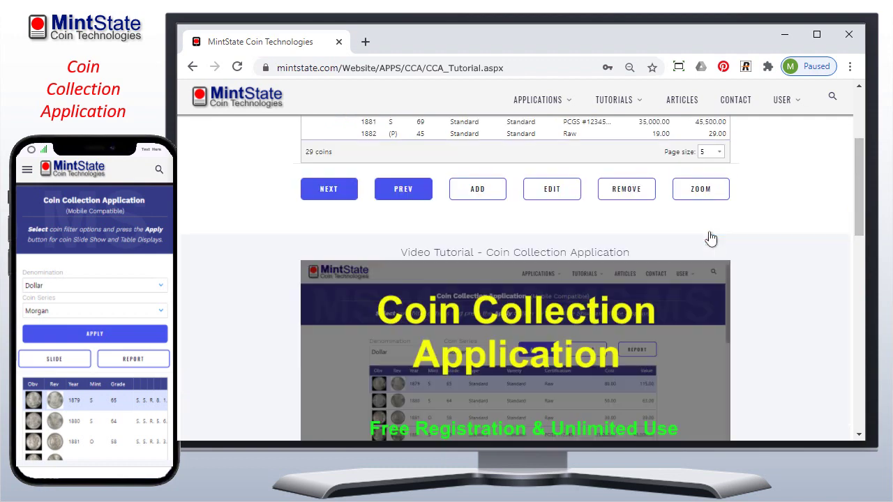
drag(860, 202, 851, 158)
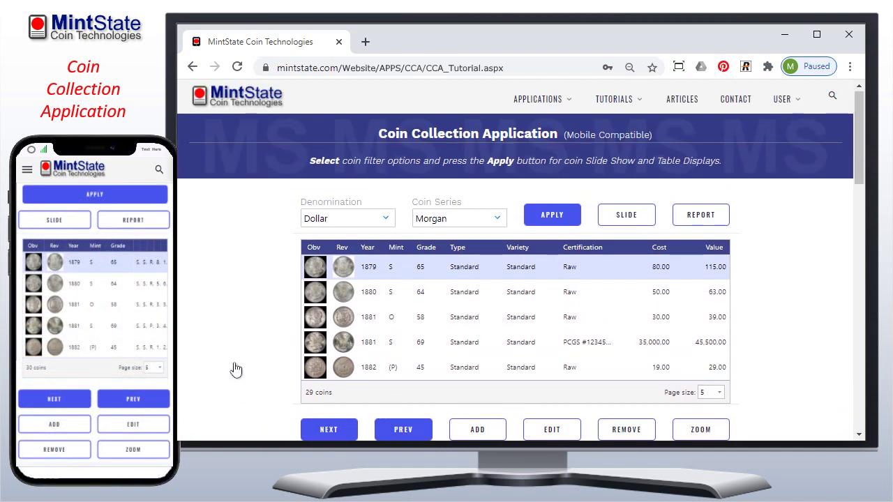
click(330, 431)
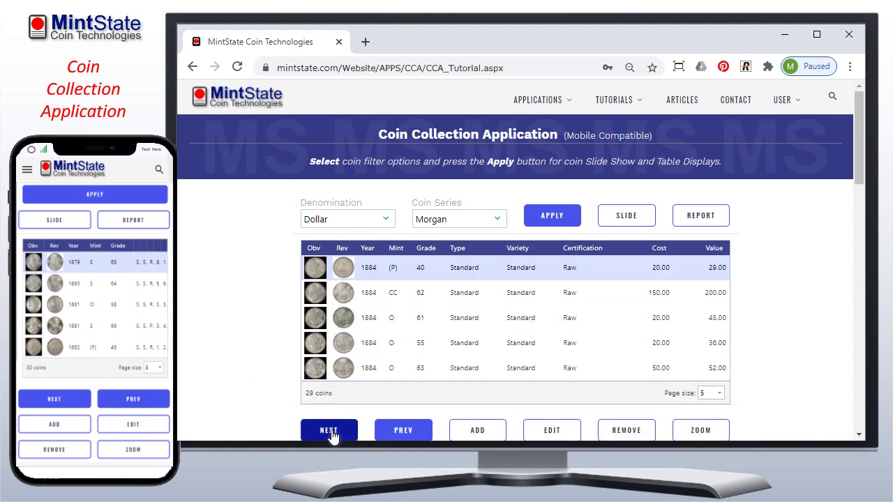
click(410, 434)
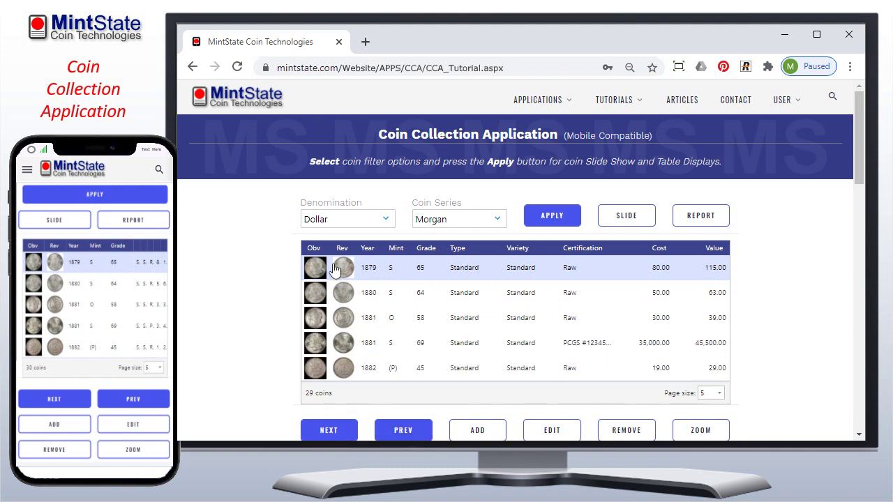
- Filter the table to Nickel denomination and Buffalo series, showing the four 1936–1937 coins
click(384, 220)
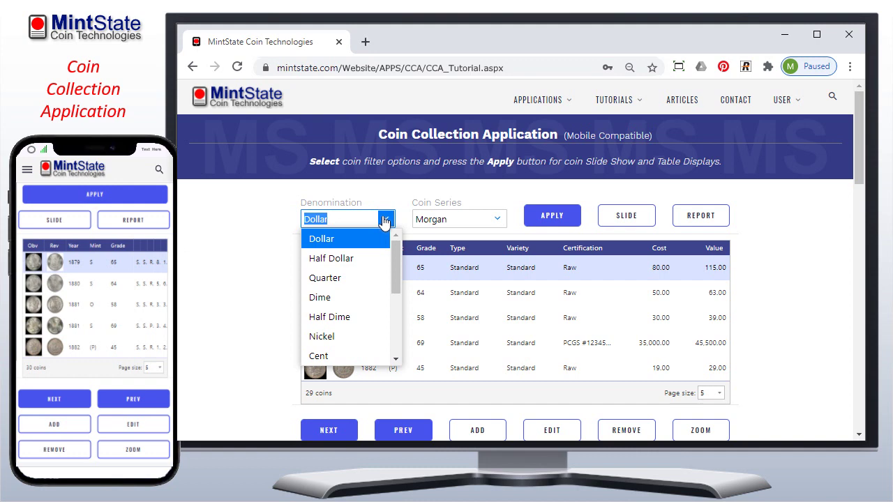
click(378, 338)
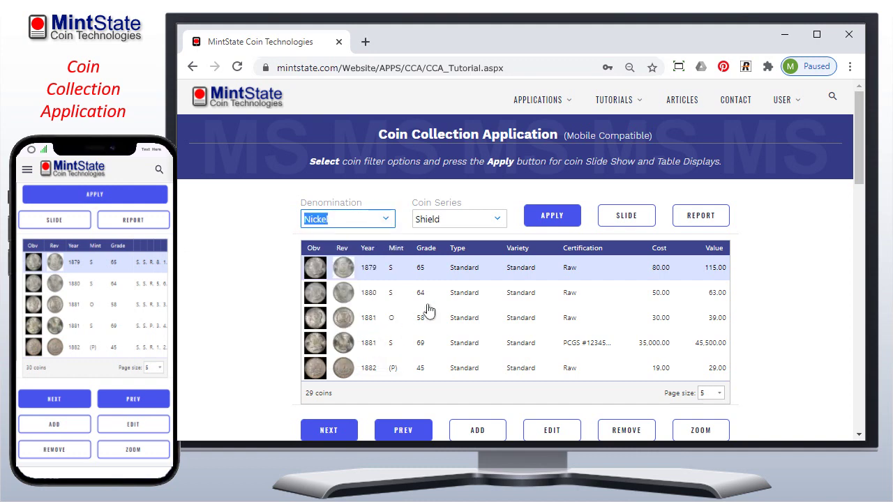
click(498, 220)
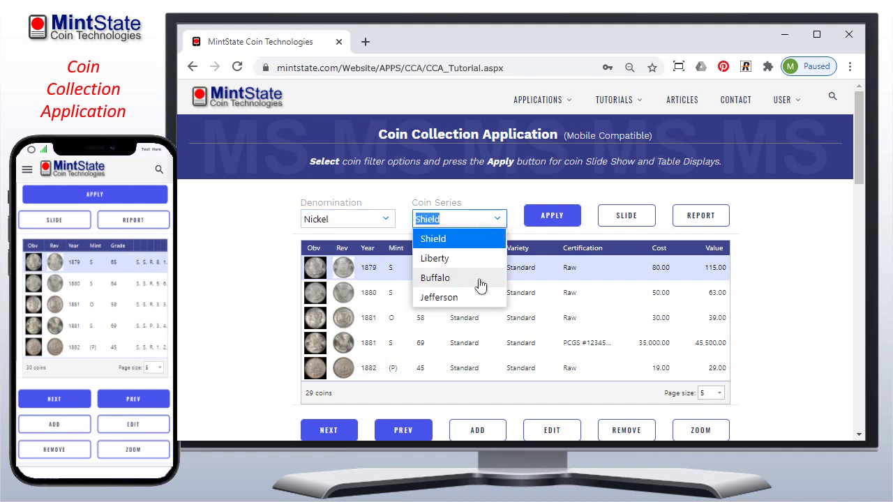
click(480, 284)
click(553, 218)
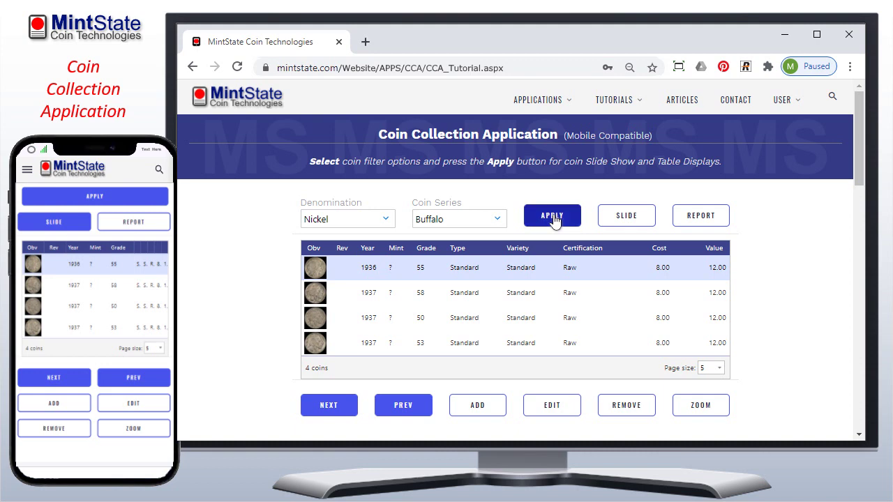
- Open the Total Coin Collection Report, collapse and re-expand the Morgan group, and scroll through it
click(687, 216)
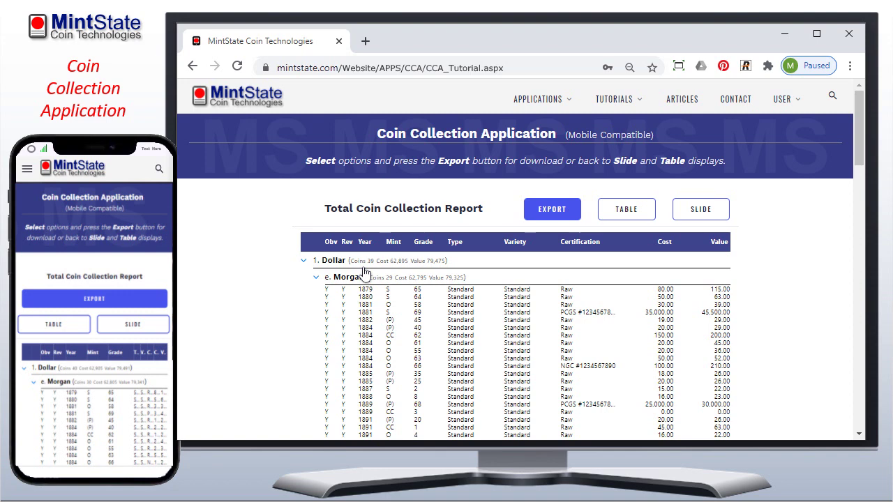
click(318, 279)
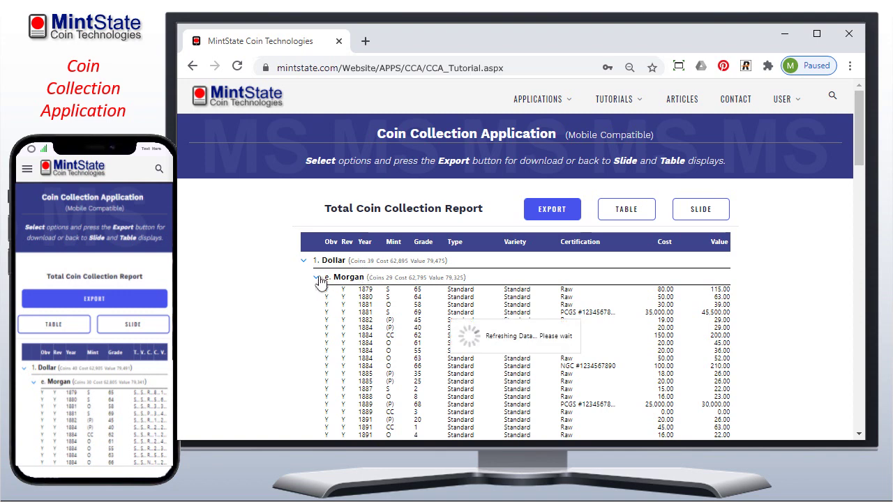
click(318, 279)
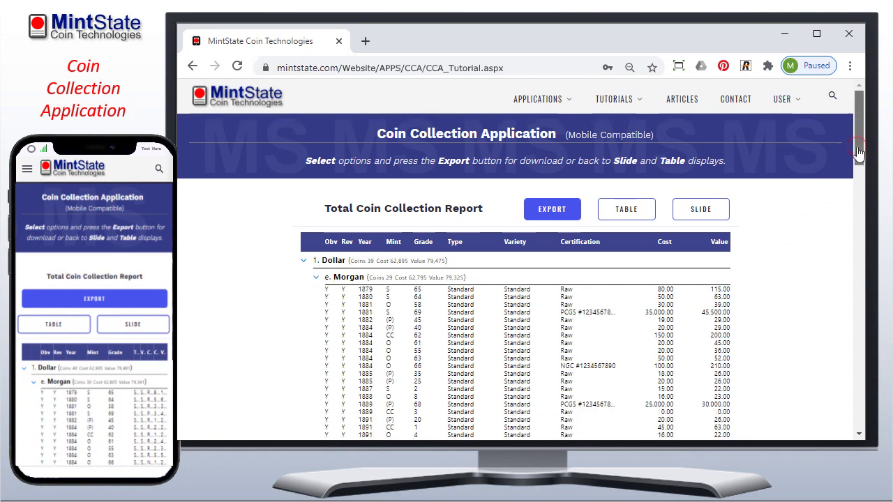
drag(857, 155, 855, 189)
scroll(855, 189, down, 3)
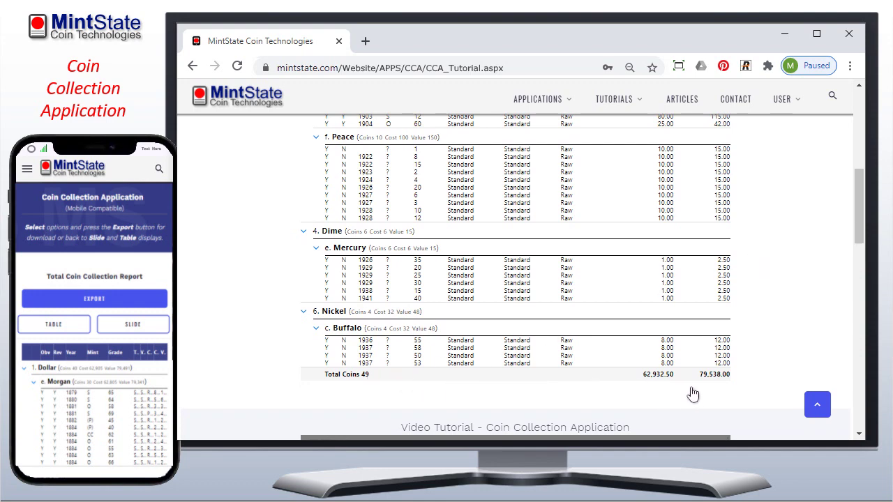
drag(858, 244, 845, 152)
- Export the report as Adobe PDF and open CoinCollection (9).pdf from the downloads
click(553, 210)
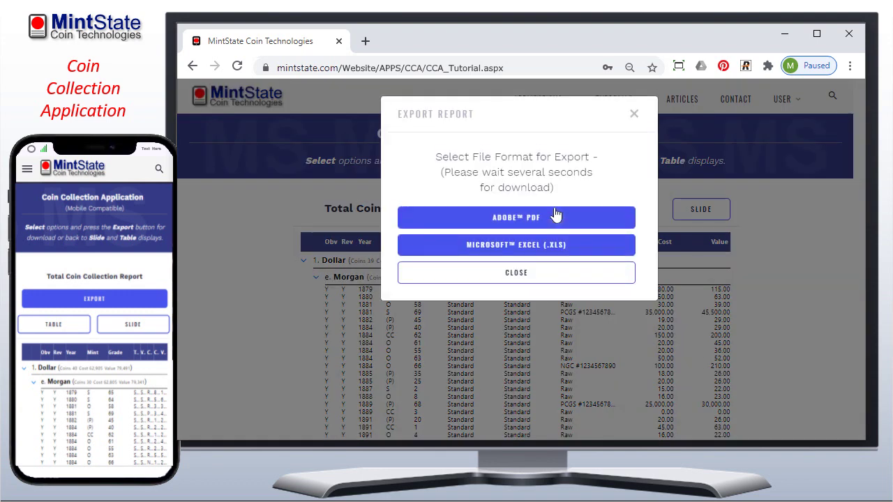
click(515, 221)
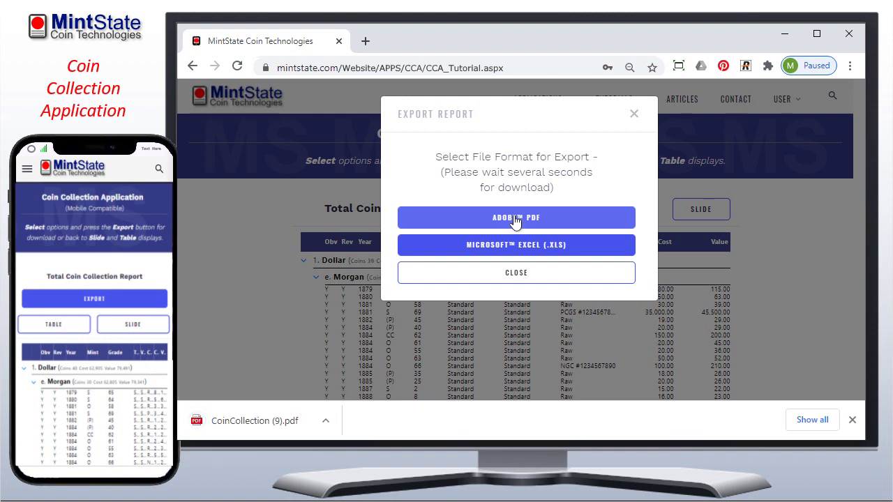
click(269, 423)
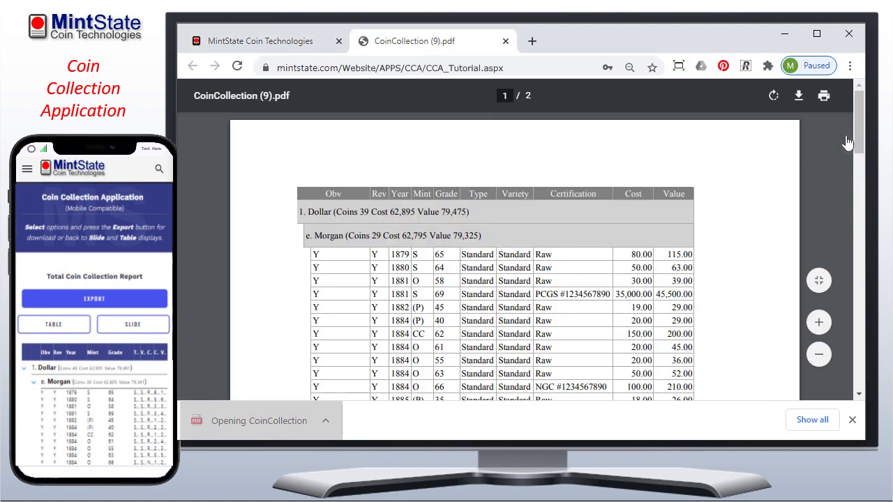
mouse_move(858, 129)
mouse_down()
mouse_move(849, 372)
mouse_move(849, 136)
mouse_up()
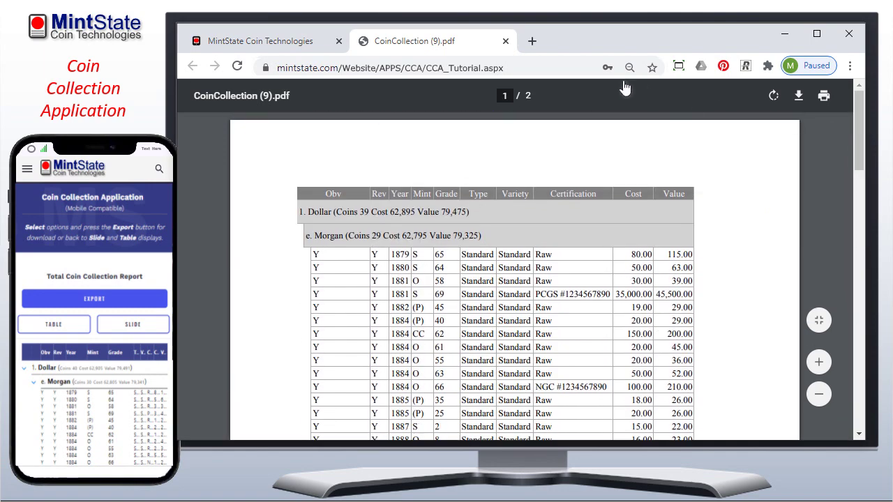
- Export the report as CoinCollection (10).xls, view it in Excel with editing enabled, then close Excel
click(506, 40)
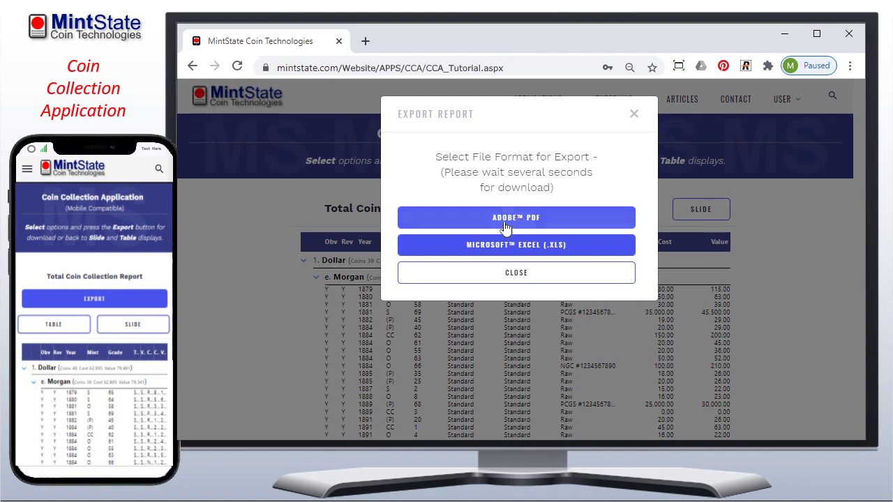
click(508, 247)
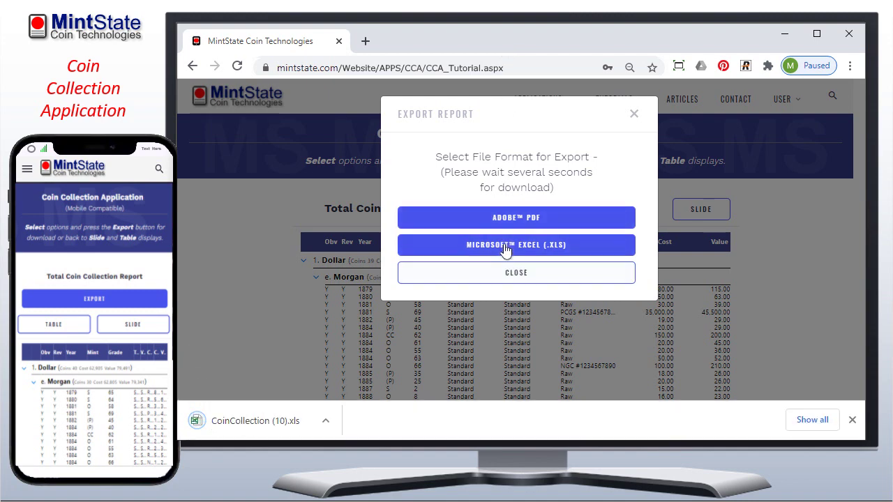
click(295, 414)
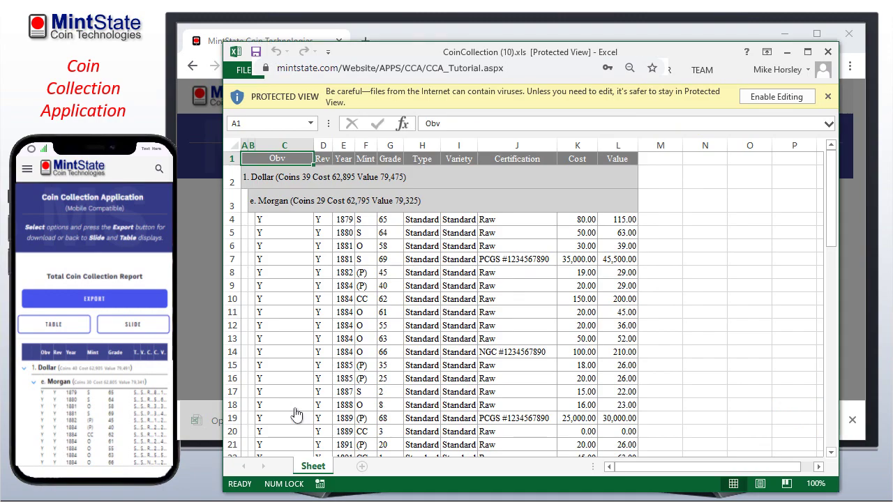
click(775, 96)
mouse_move(846, 165)
mouse_down()
mouse_move(831, 377)
mouse_move(846, 155)
mouse_up()
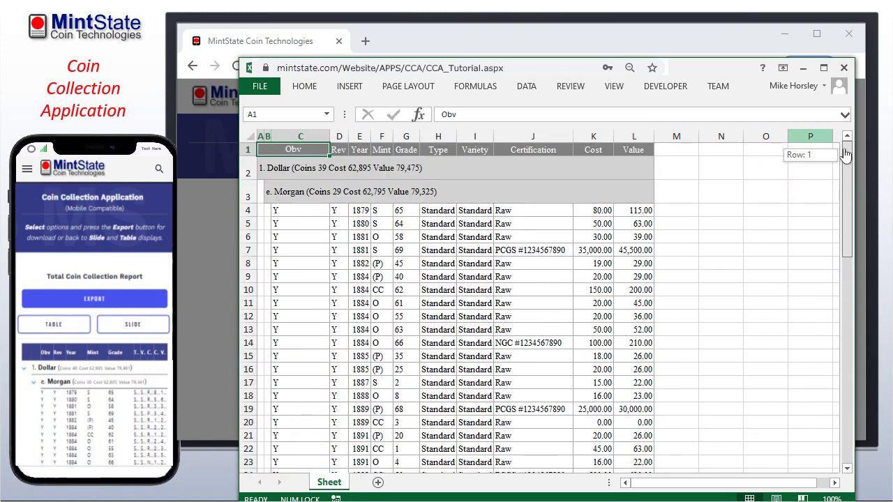
click(843, 68)
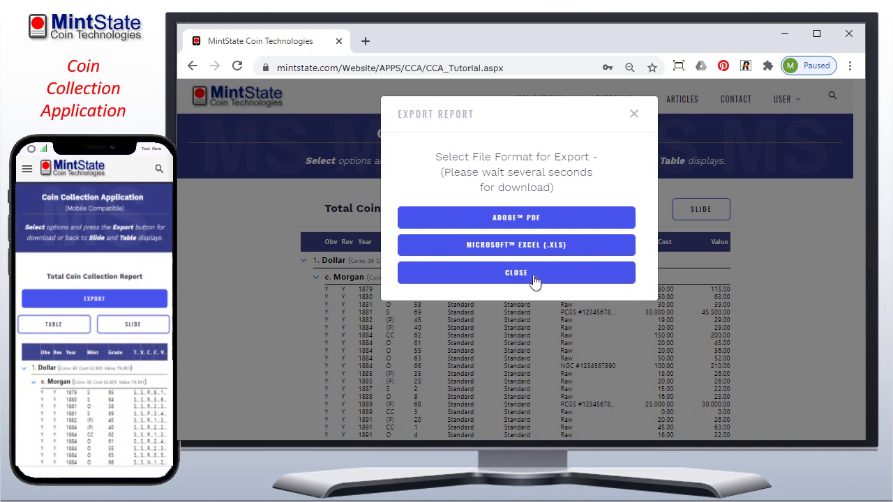
- Close the export dialog, return to the table, and filter it to Dollar denomination, Morgan series
click(534, 280)
click(628, 212)
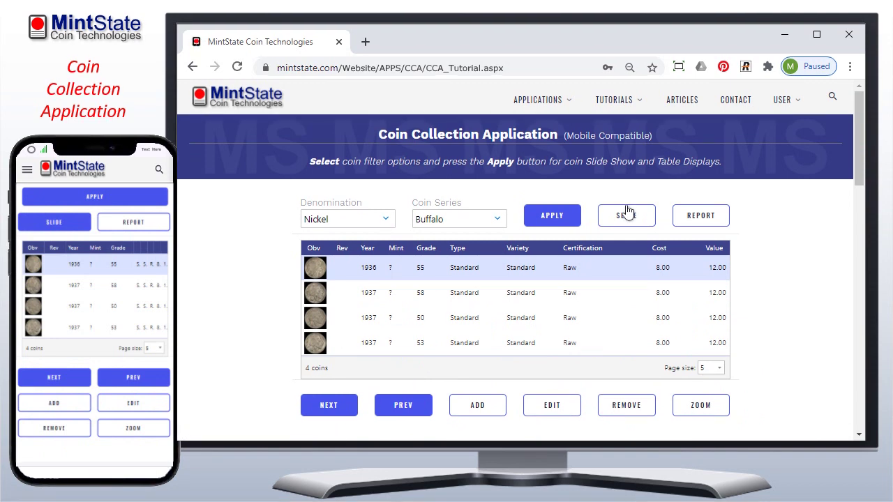
click(385, 221)
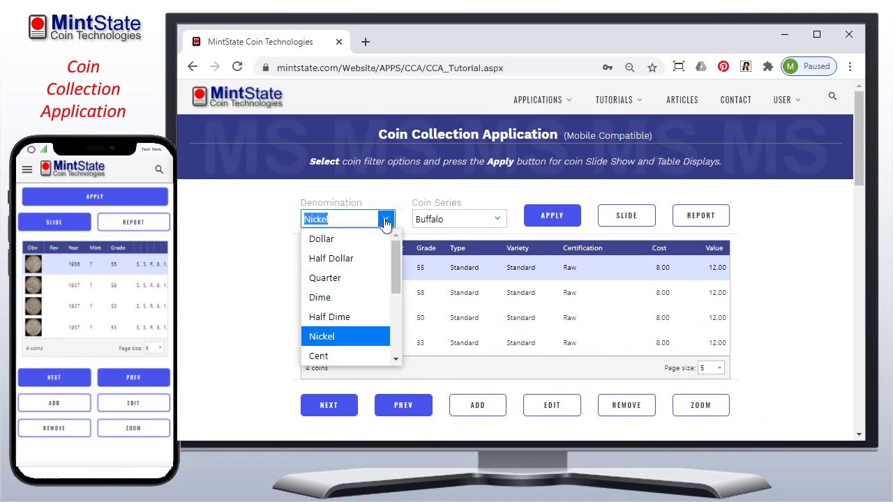
click(366, 240)
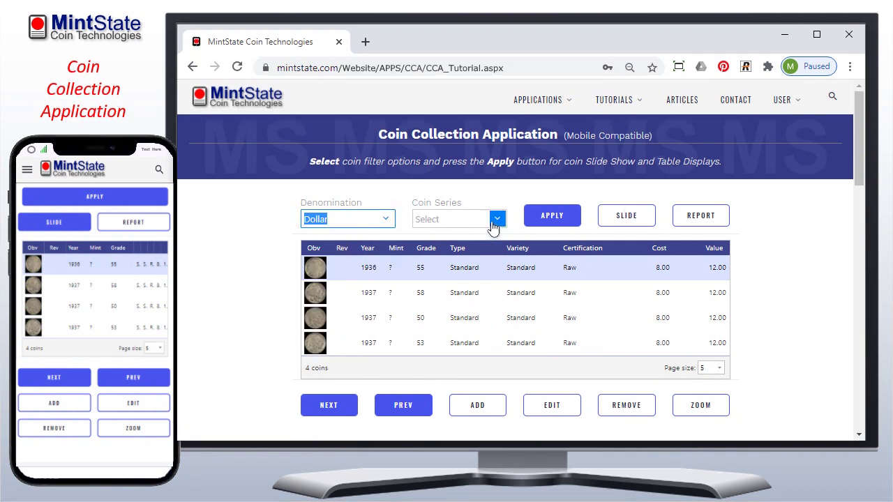
click(497, 221)
click(462, 318)
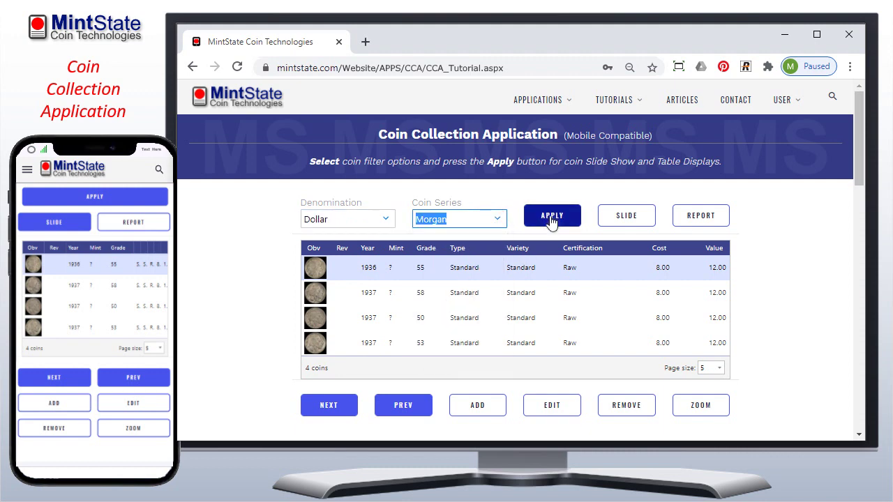
click(551, 218)
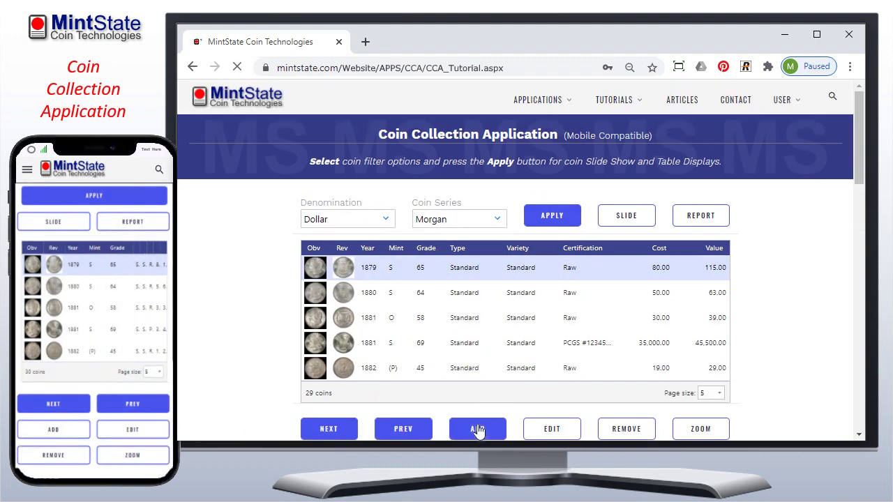
- Start a new coin record and upload MD_000_OBV_GR12.png from the Obv folder as its obverse
click(477, 429)
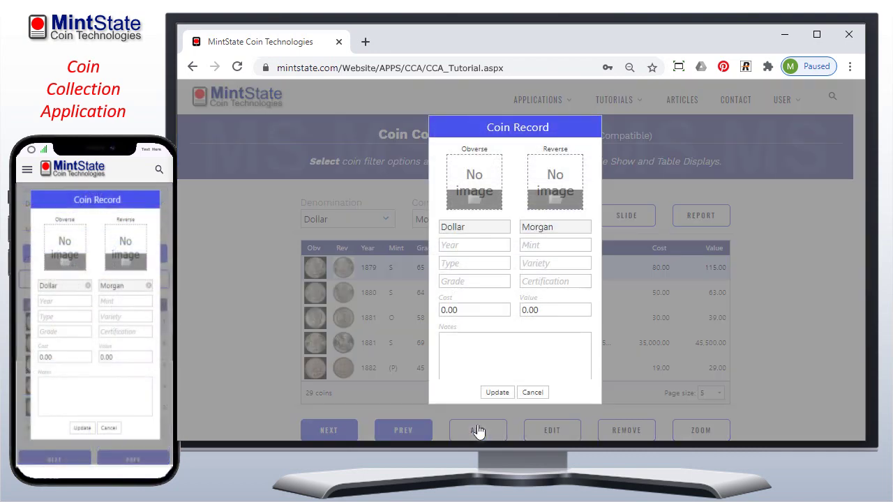
click(474, 200)
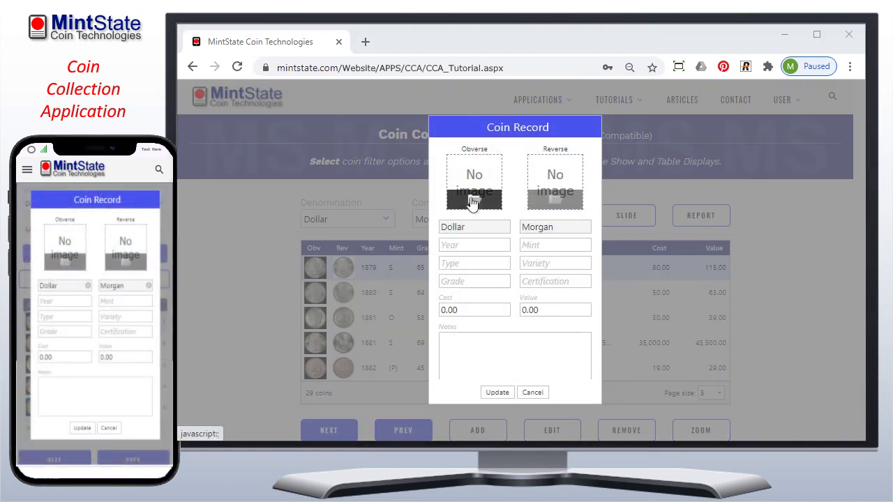
click(455, 89)
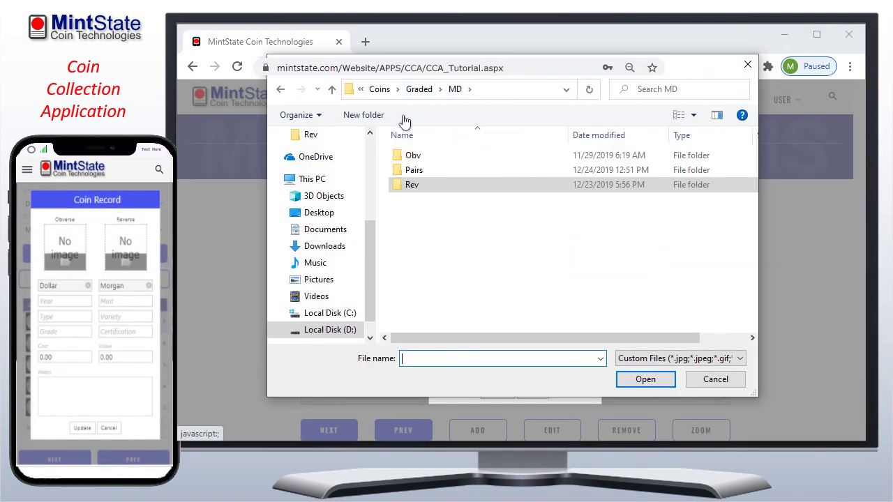
double_click(414, 164)
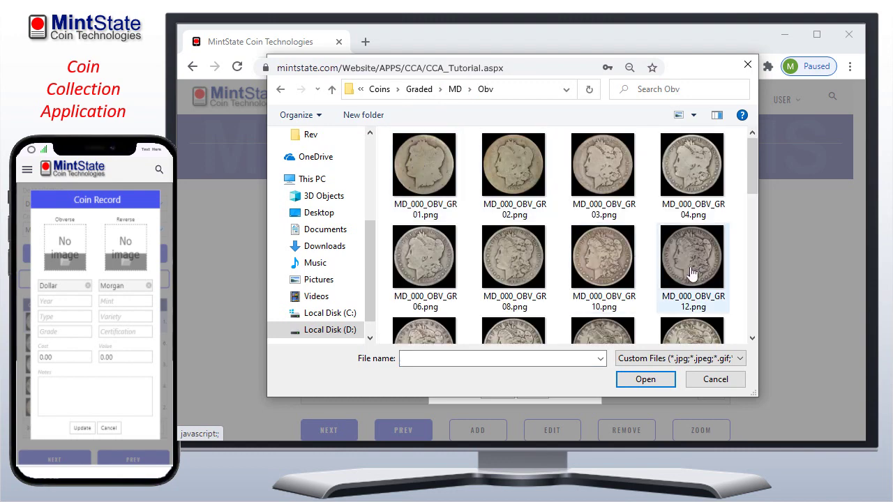
click(690, 274)
click(649, 378)
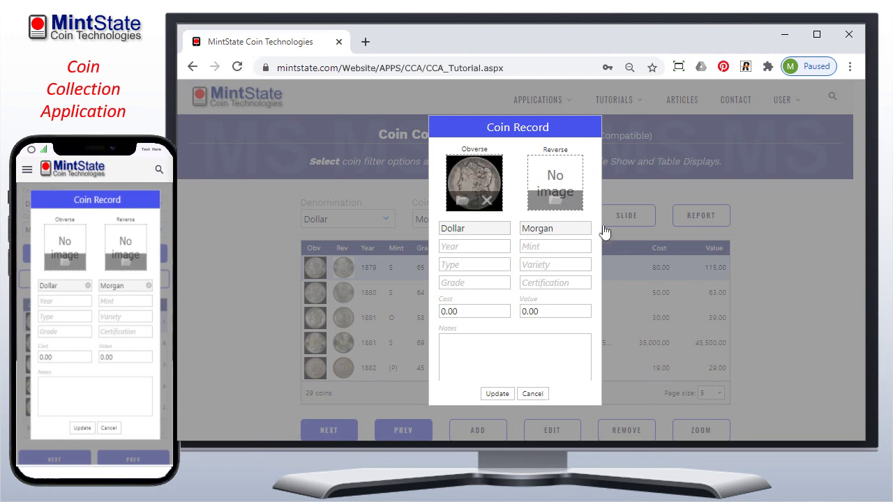
- Upload MD_000_REV_GR12.jpg from the Rev folder as the reverse and save the record
click(555, 200)
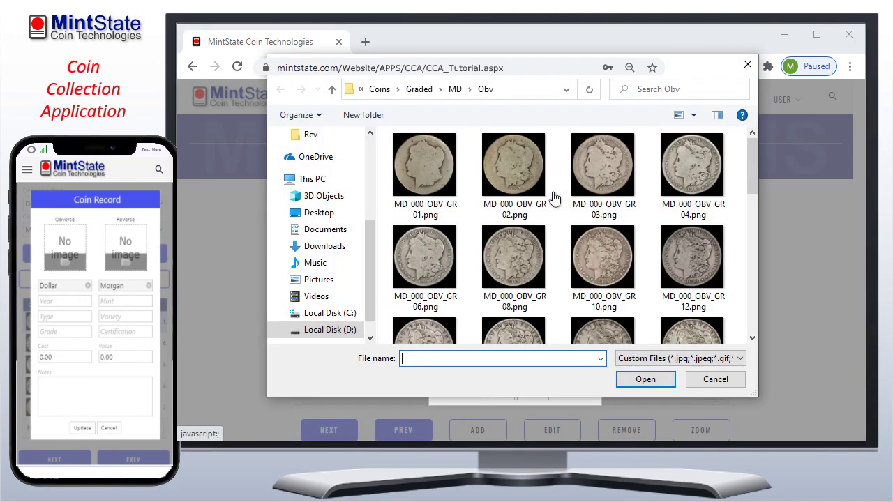
click(452, 90)
click(422, 187)
double_click(423, 187)
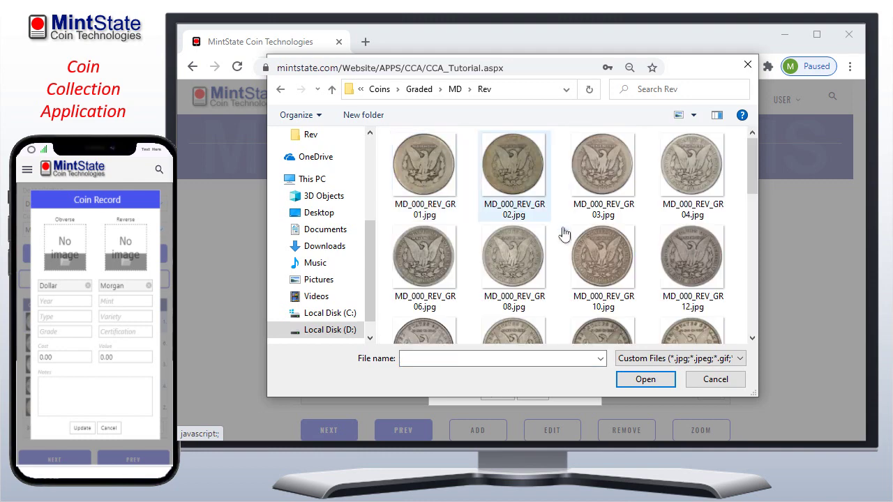
click(675, 259)
click(645, 380)
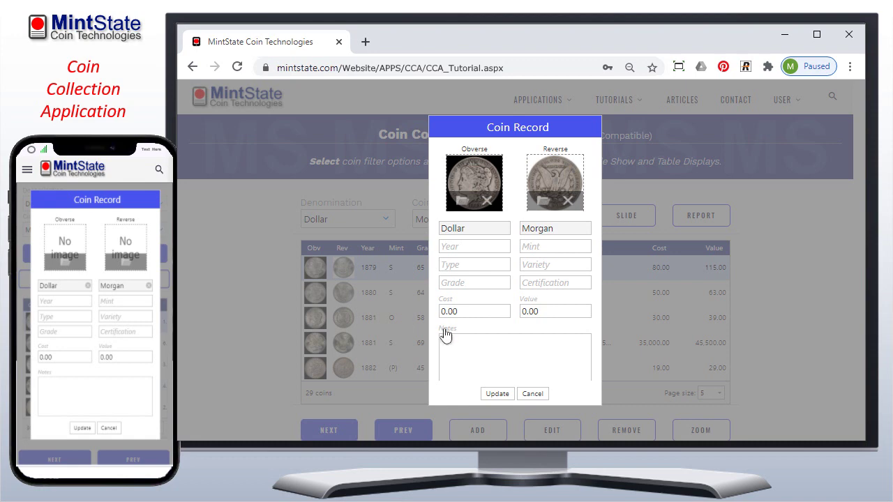
click(496, 394)
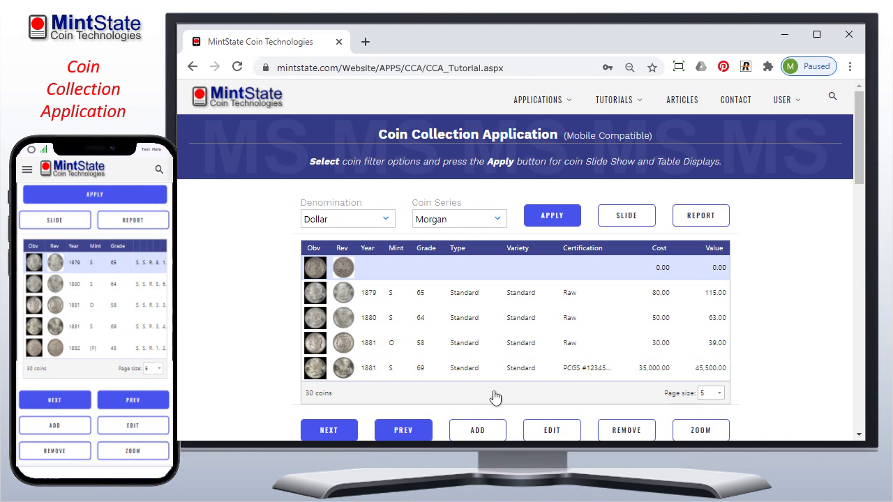
click(689, 431)
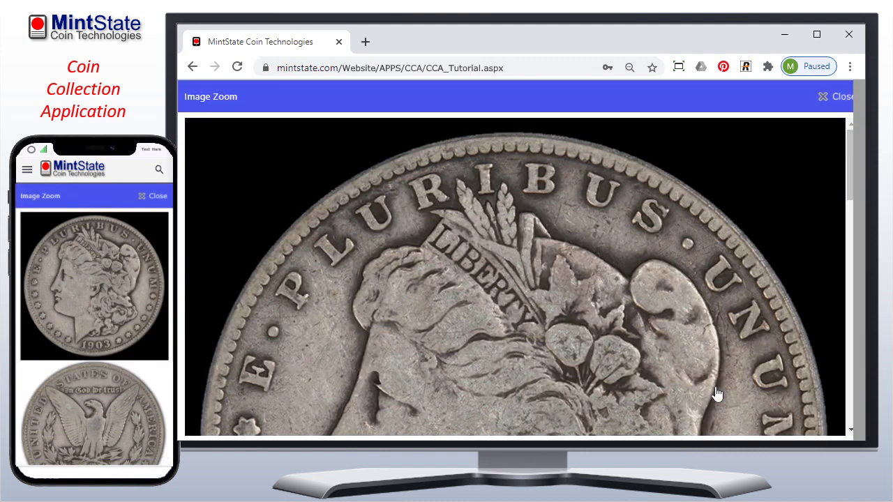
drag(854, 202, 829, 423)
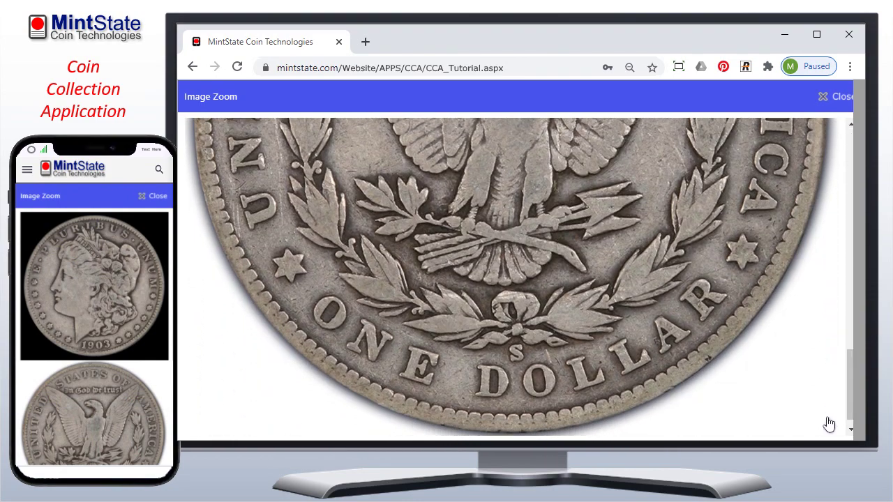
click(837, 102)
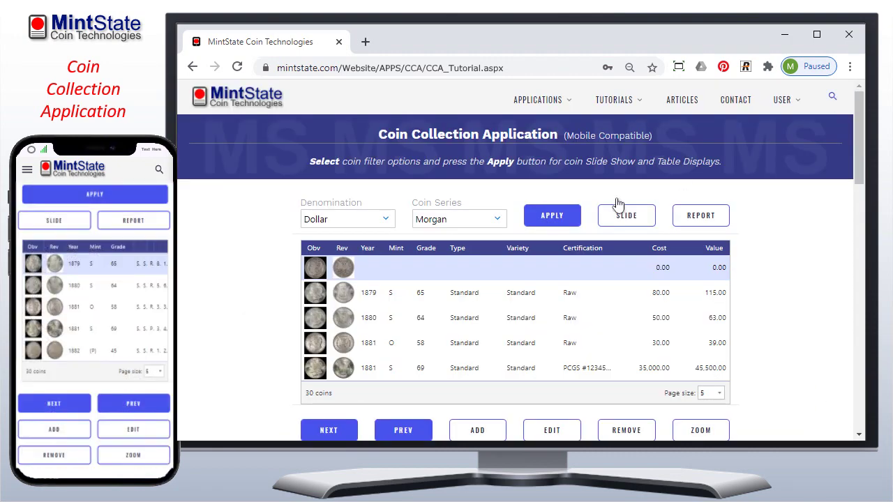
- Select the new blank coin record and open it for editing
click(487, 297)
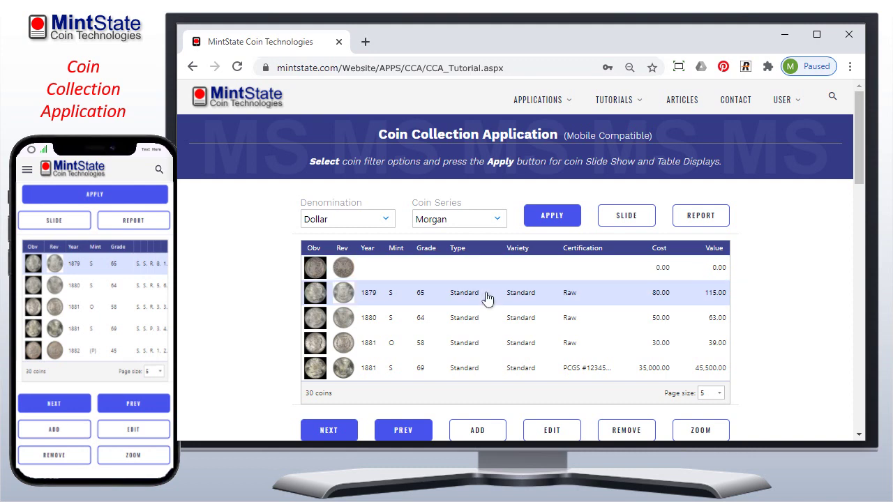
click(489, 316)
click(479, 277)
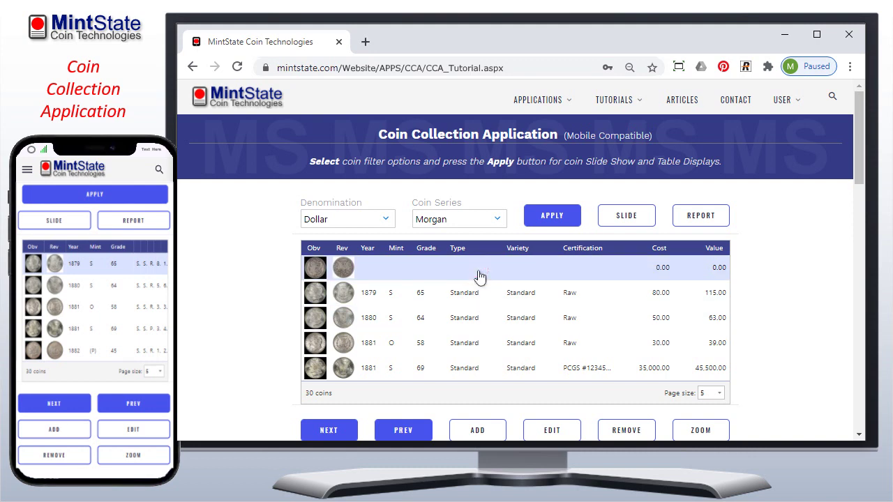
click(548, 431)
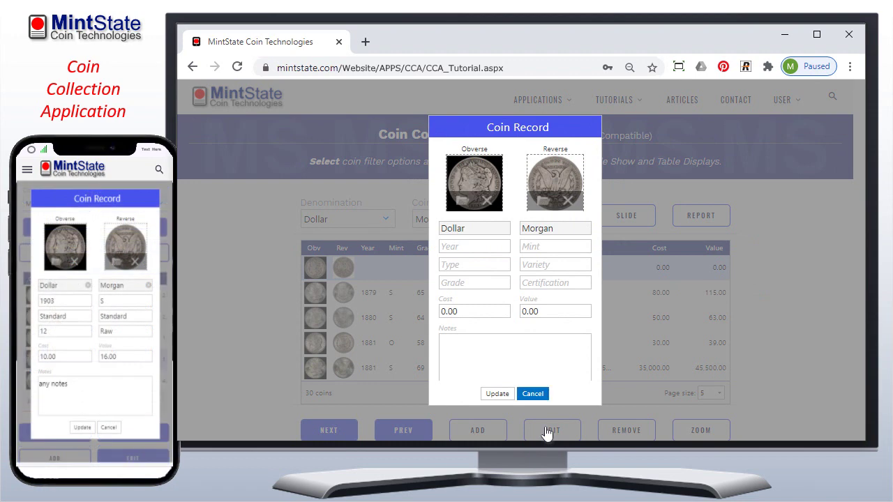
- Enter year 1903 and mint S for the coin, then save the details
click(475, 244)
text(1903)
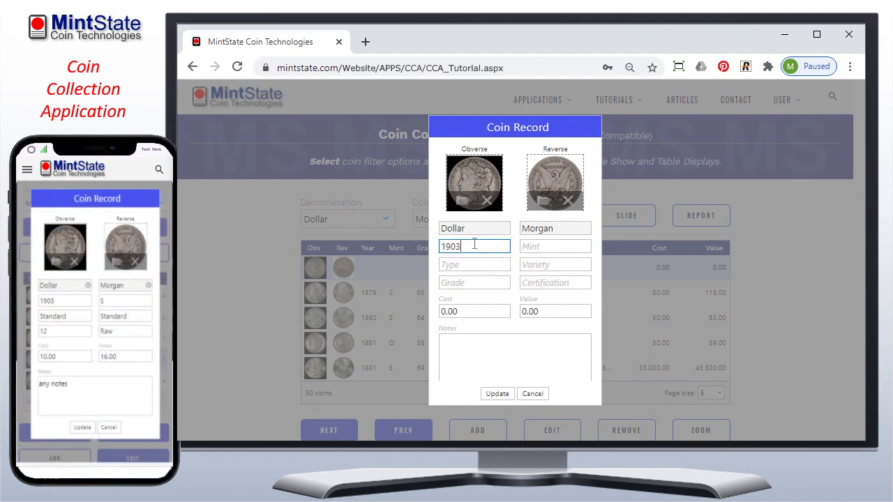
key(Tab)
text(S)
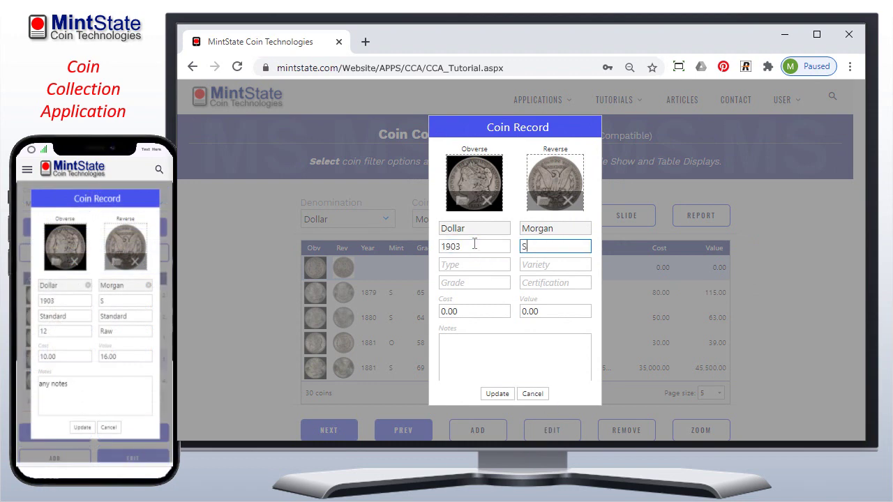
key(Tab)
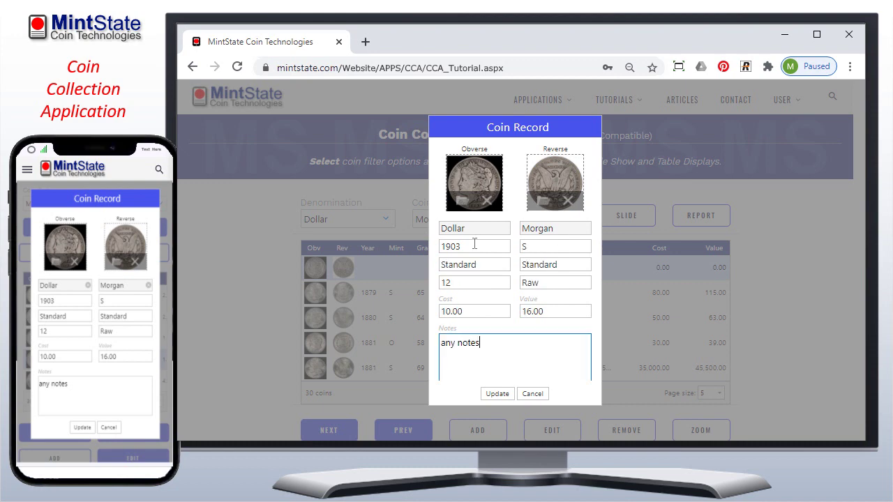
click(497, 393)
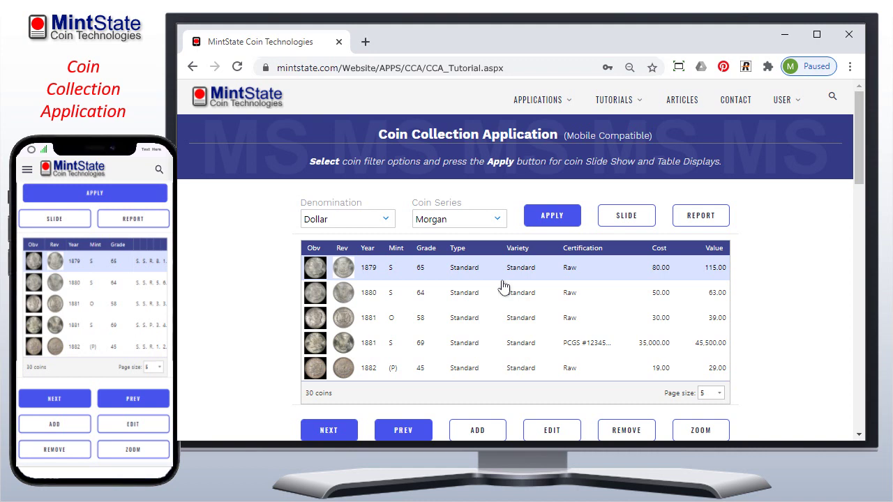
click(611, 431)
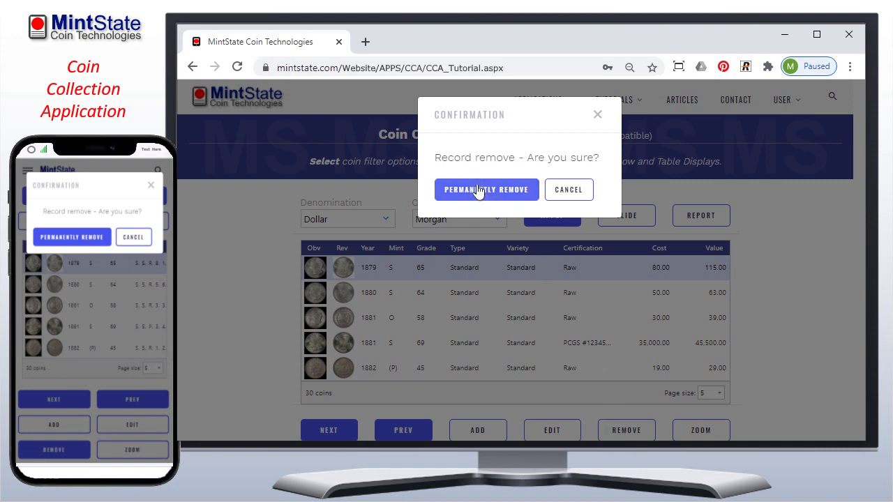
click(588, 194)
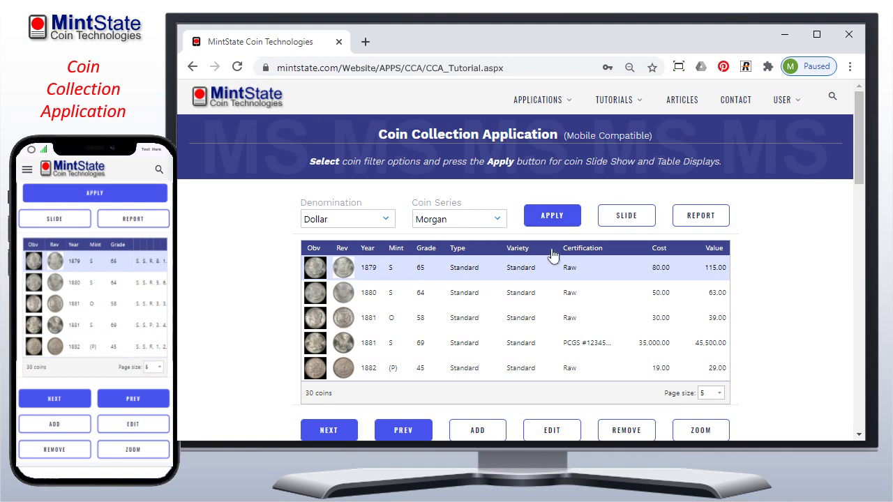
- Switch to slide-show view and advance five coins through the Morgan dollars
click(634, 221)
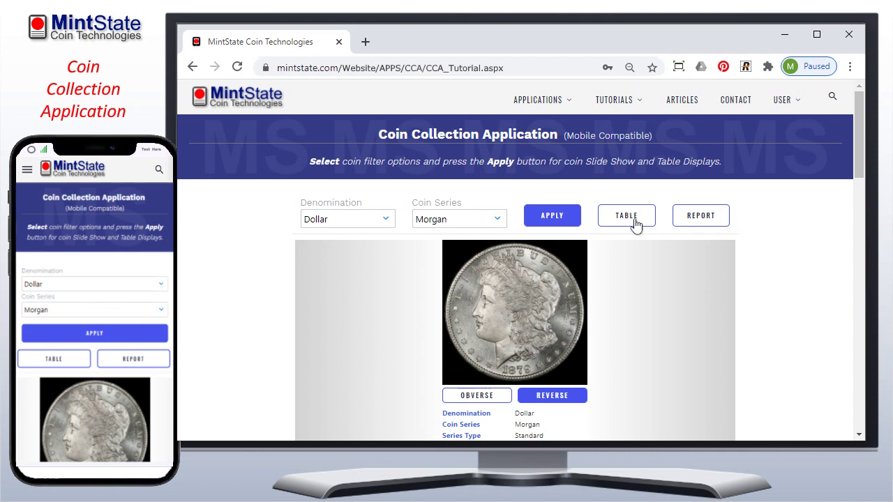
drag(859, 167, 862, 188)
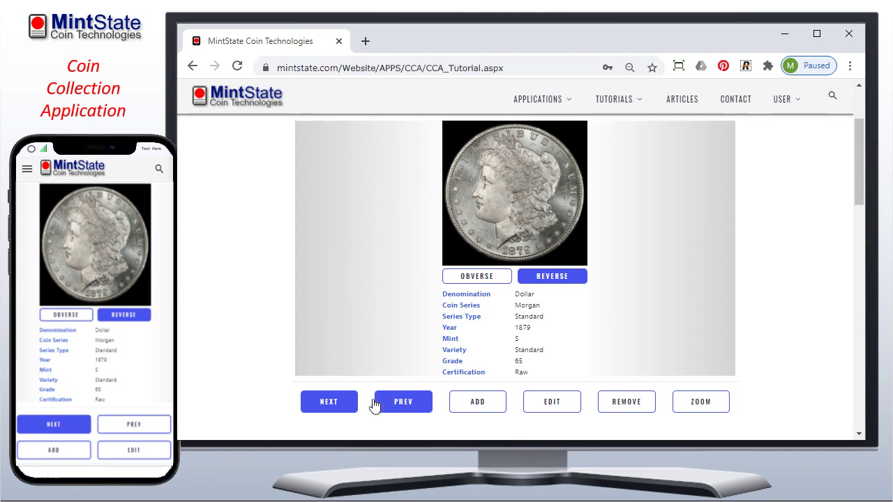
click(336, 404)
click(337, 405)
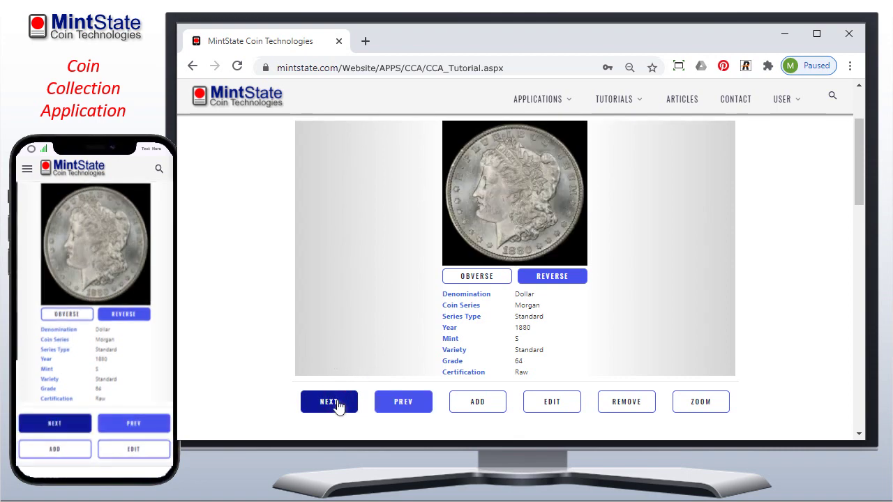
click(336, 405)
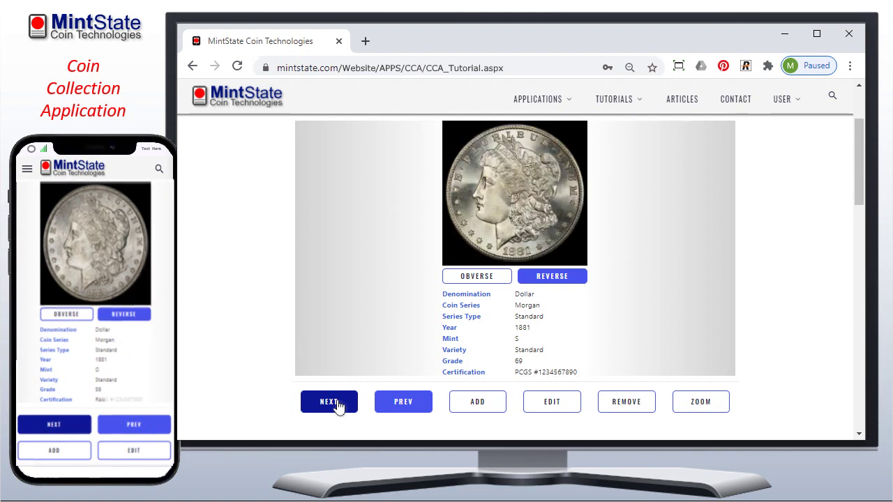
click(336, 404)
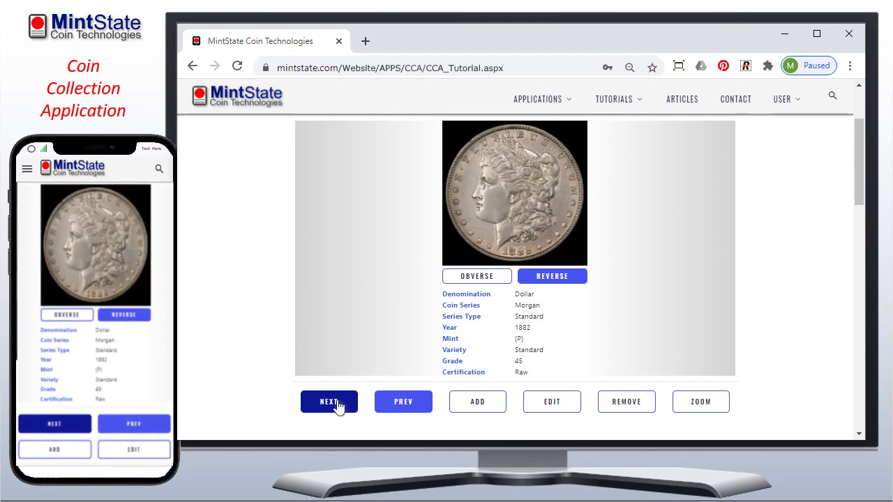
click(336, 405)
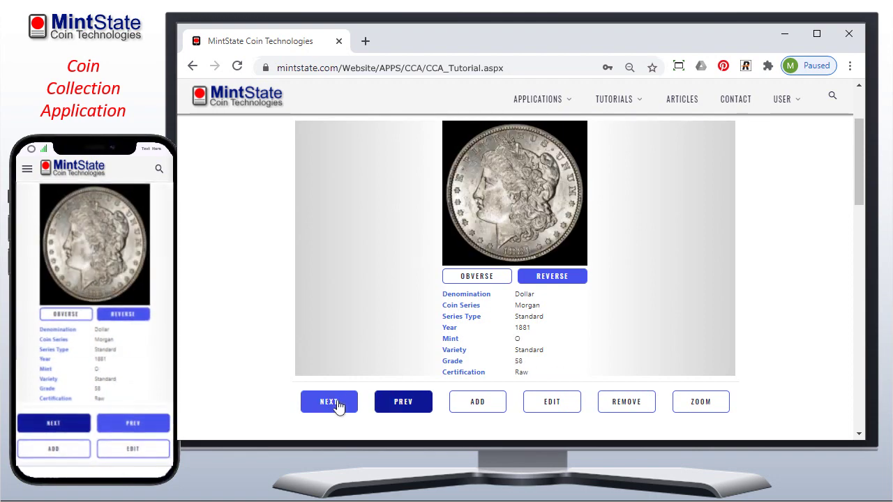
- Show the 1881 O coin's reverse, step back to the 1880 S coin, then zoom in
click(569, 279)
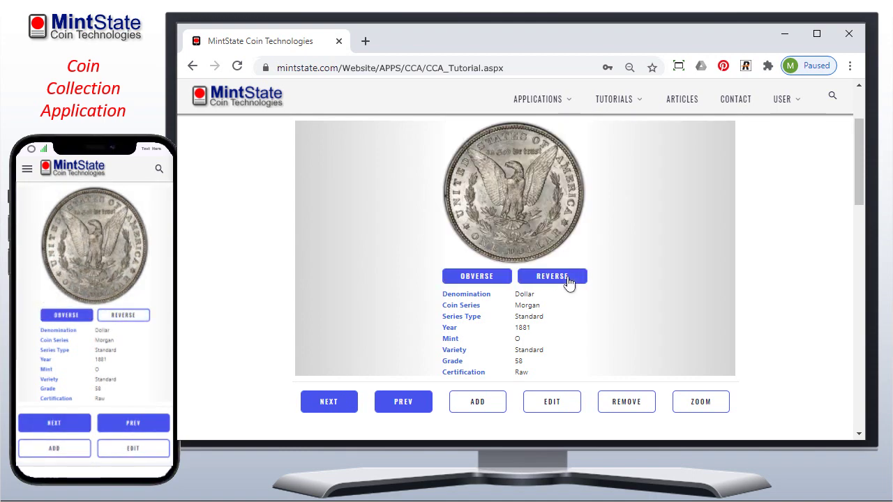
click(404, 401)
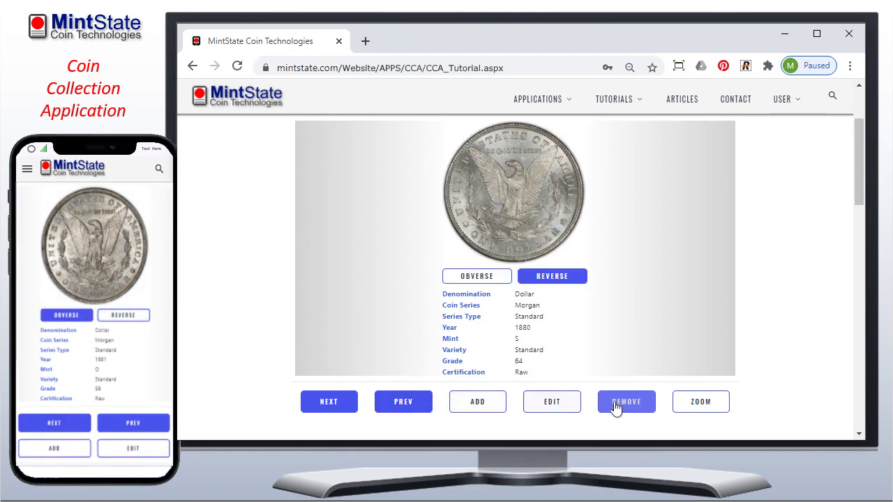
click(700, 408)
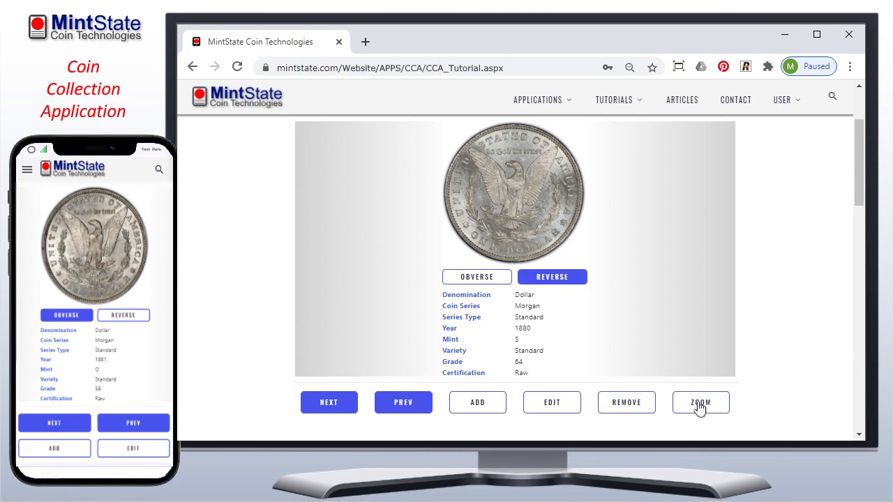